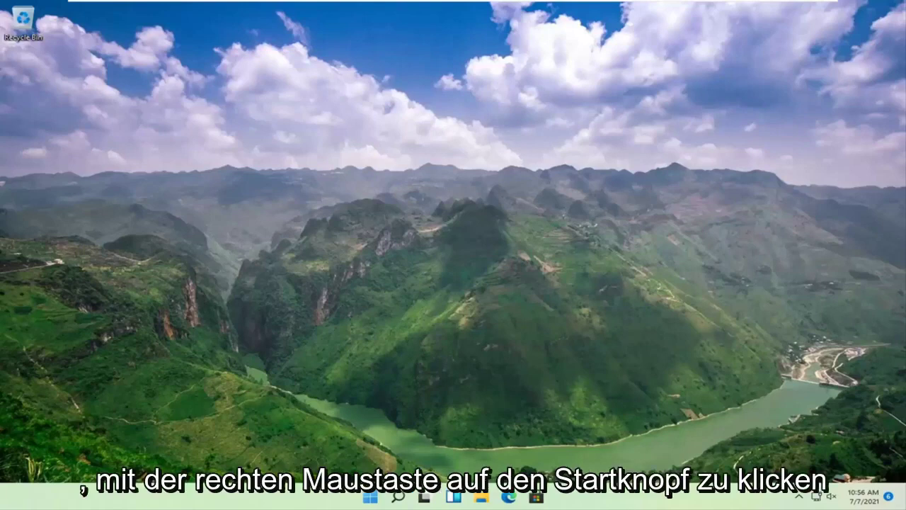
Step: Open Windows Settings from the Win+X quick-link menu on its System page
right_click(371, 496)
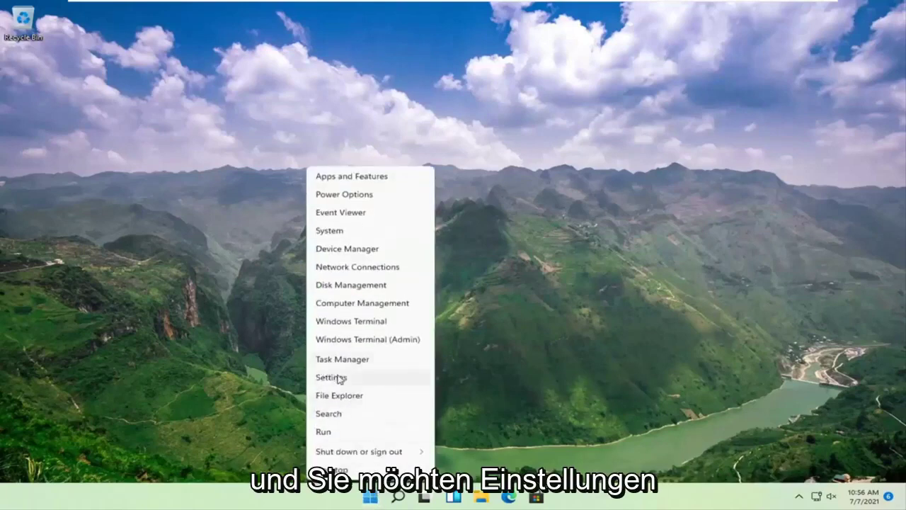
click(339, 378)
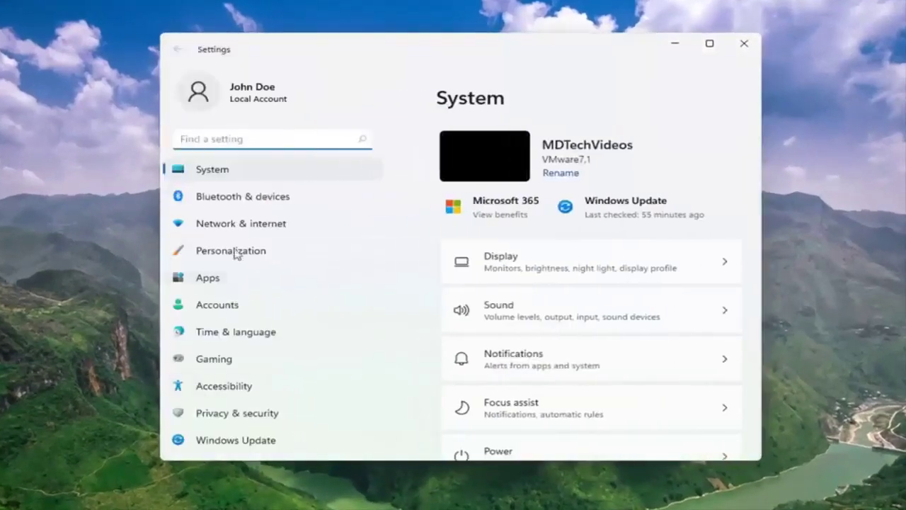
click(205, 171)
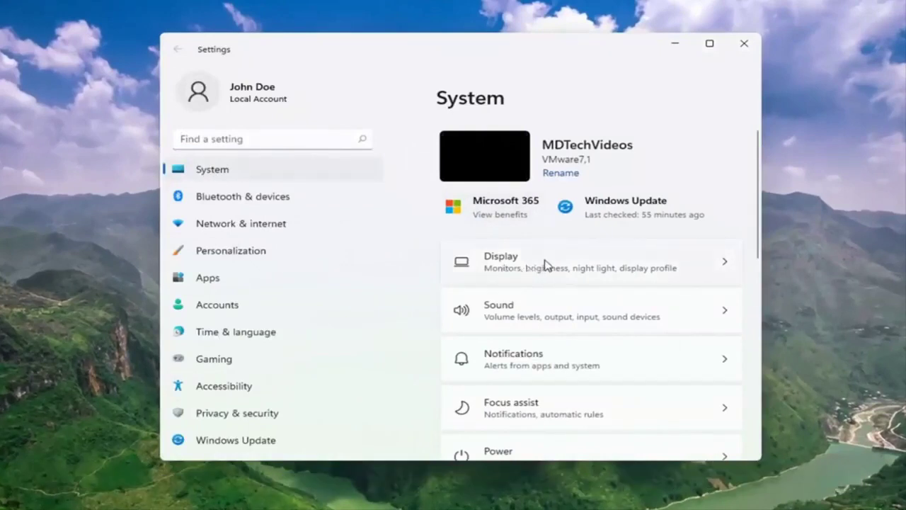
Step: Open Display settings and expand Multiple displays to reveal Detect other display
click(545, 265)
scroll(550, 263, down, 1)
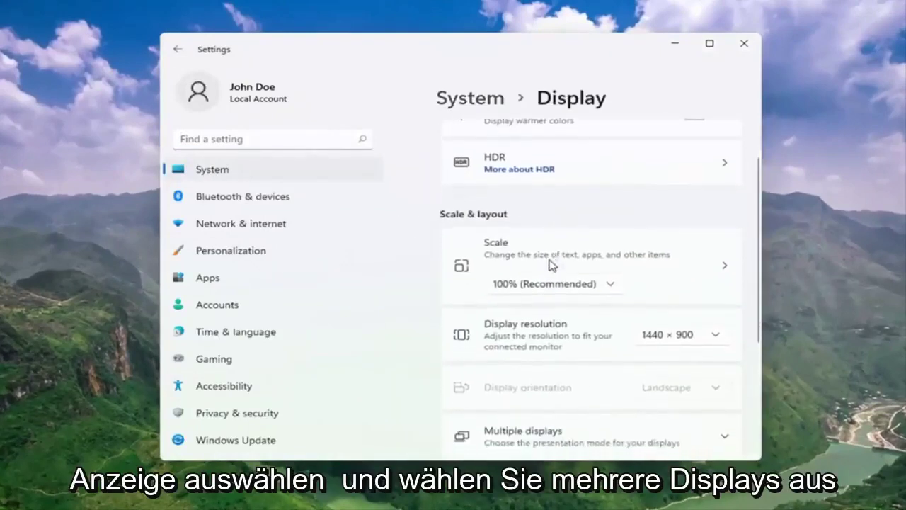
scroll(538, 283, down, 2)
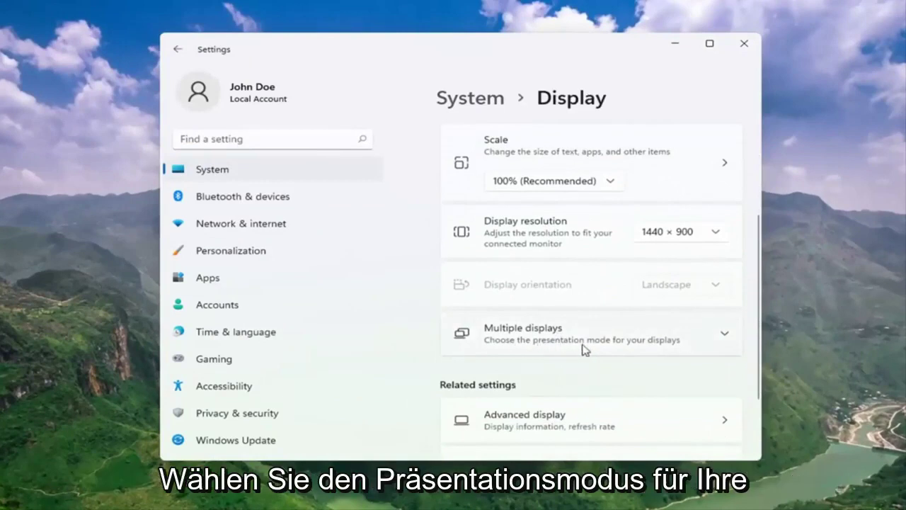
click(623, 348)
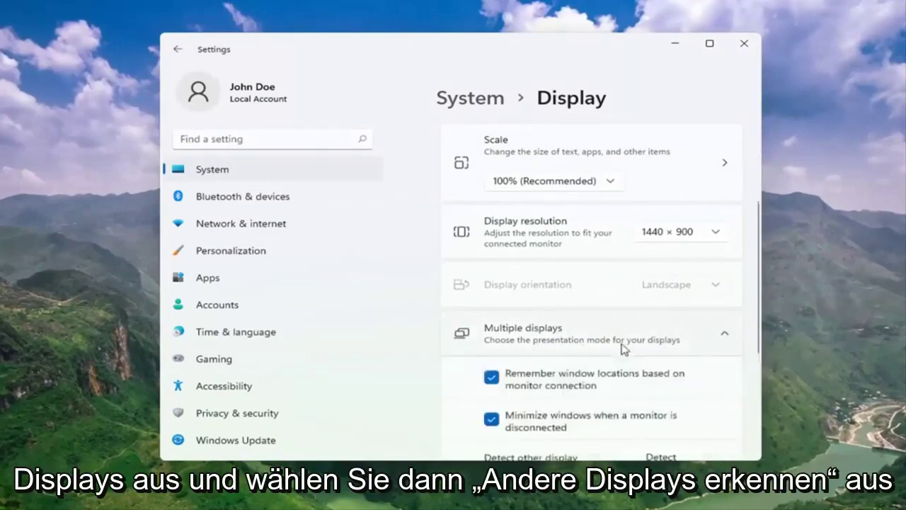
scroll(609, 351, down, 1)
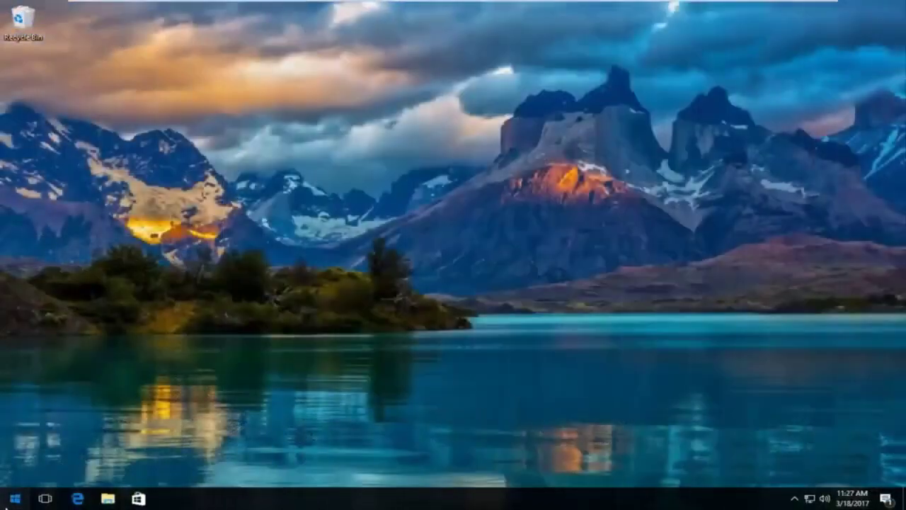
Step: Search the Start menu for 'device manager' and launch Device Manager
click(5, 505)
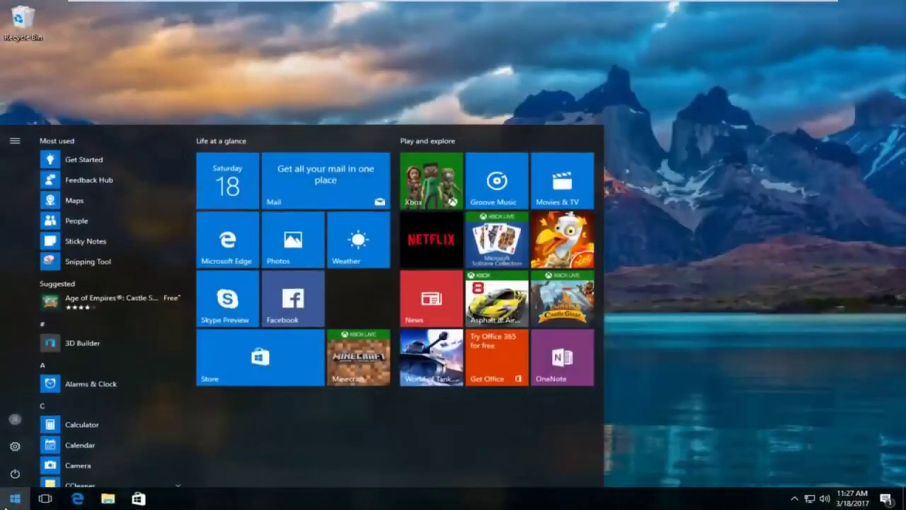
text(device manag)
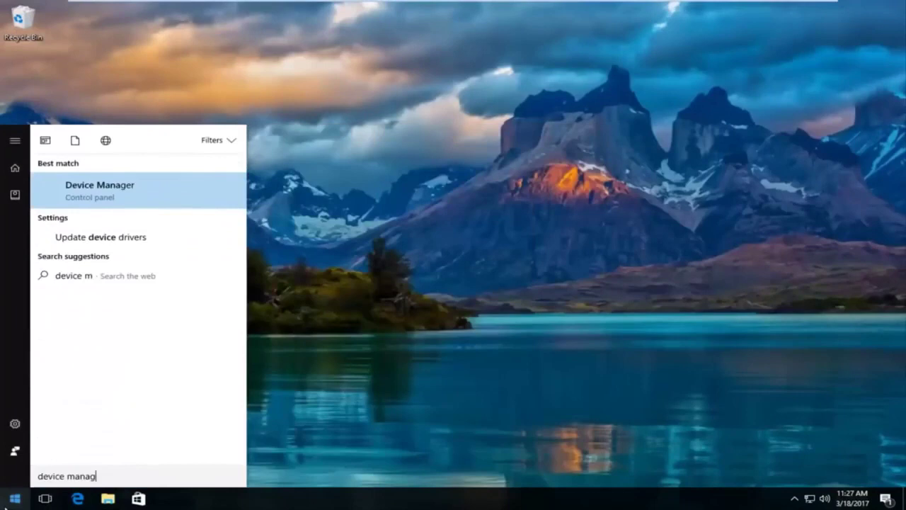
text(er)
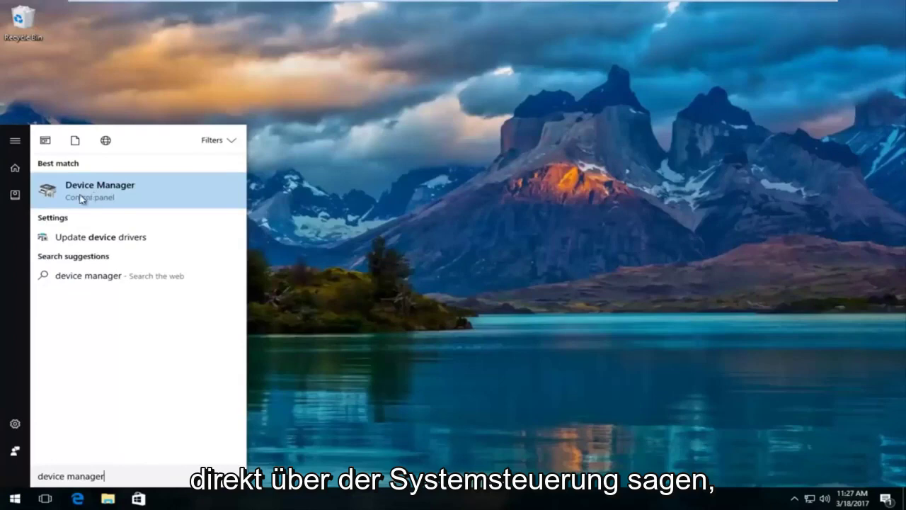
click(91, 193)
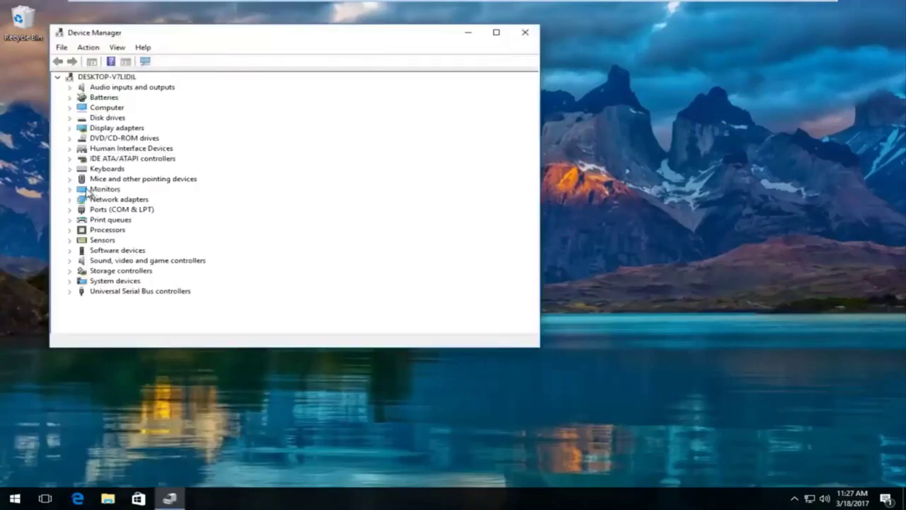
Step: Expand Display adapters in Device Manager and select the VMware SVGA 3D adapter
drag(297, 41, 469, 55)
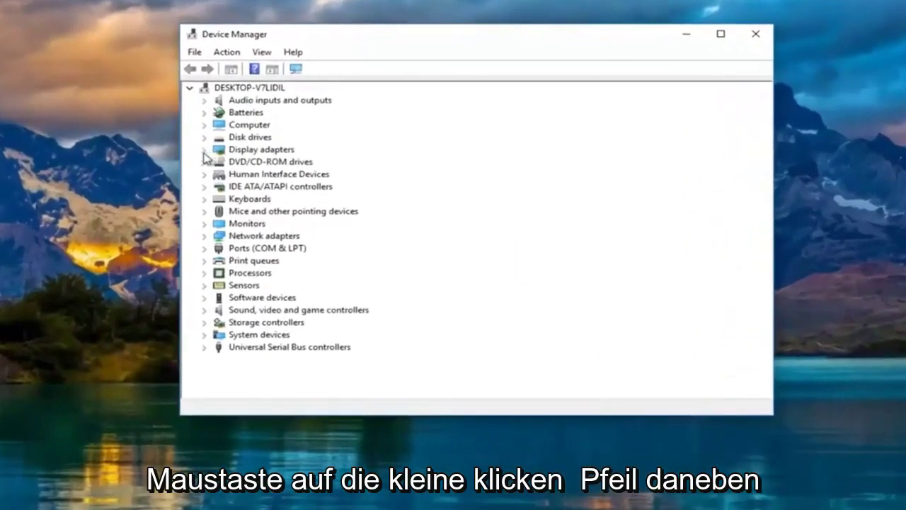
click(204, 150)
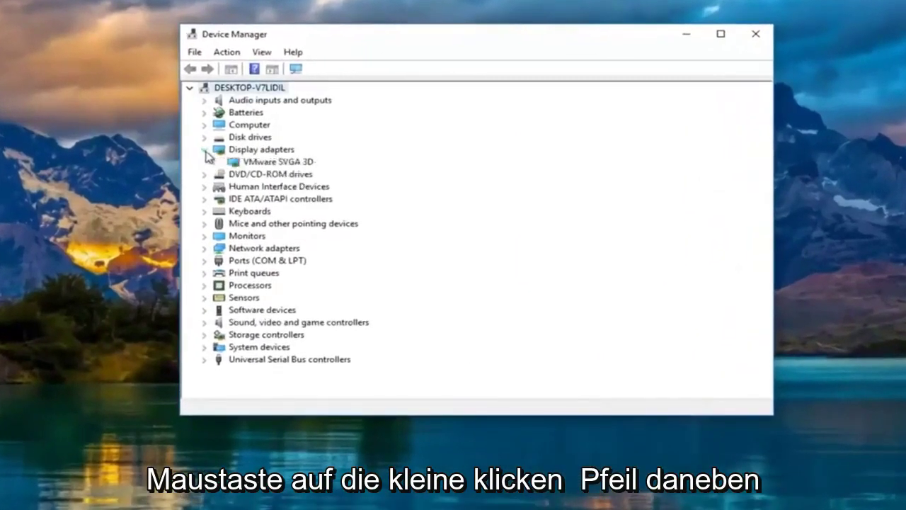
click(254, 162)
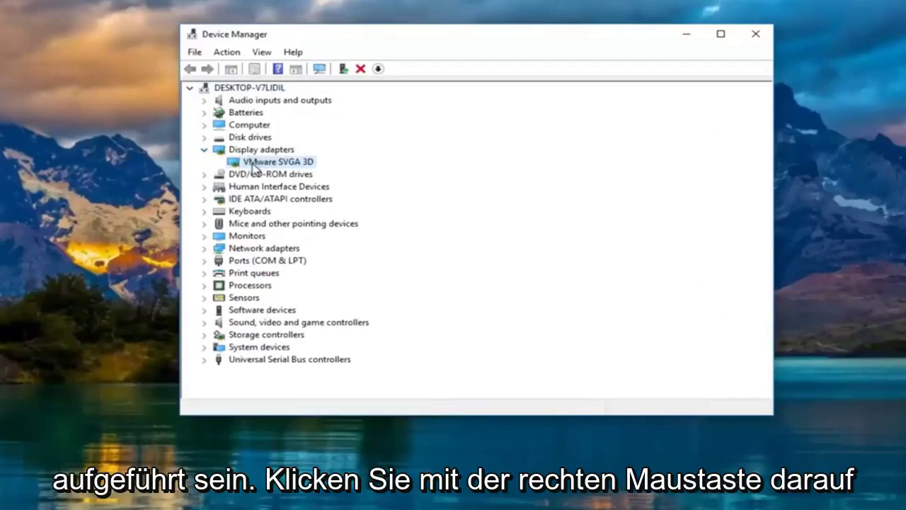
Step: Check VMware SVGA 3D for driver updates, confirming the best driver is already installed
right_click(256, 164)
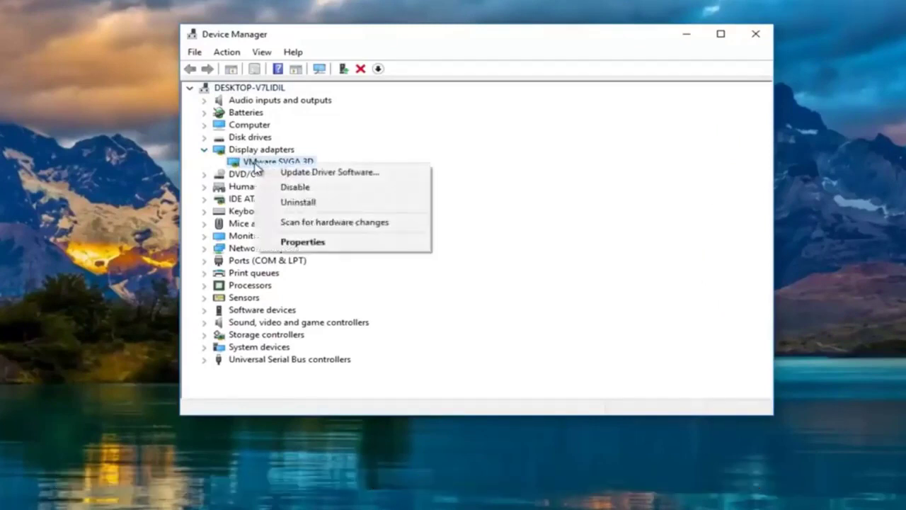
click(315, 174)
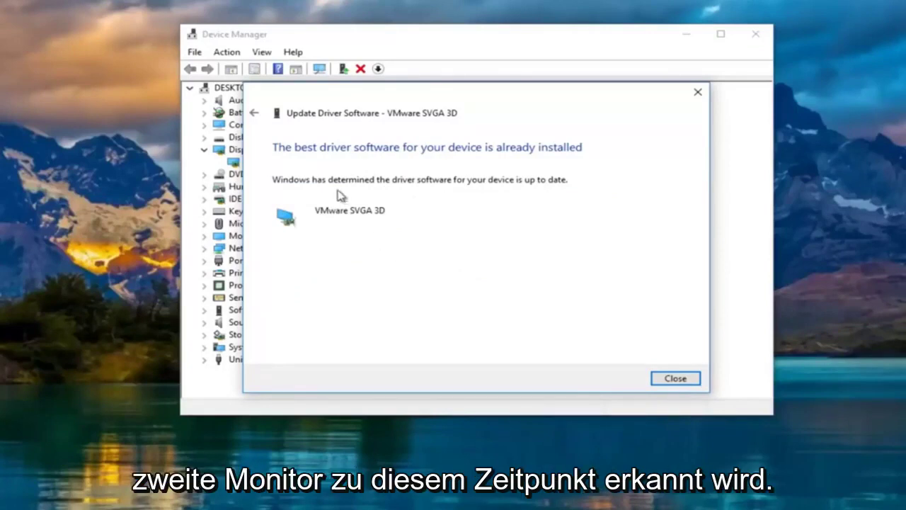
click(254, 115)
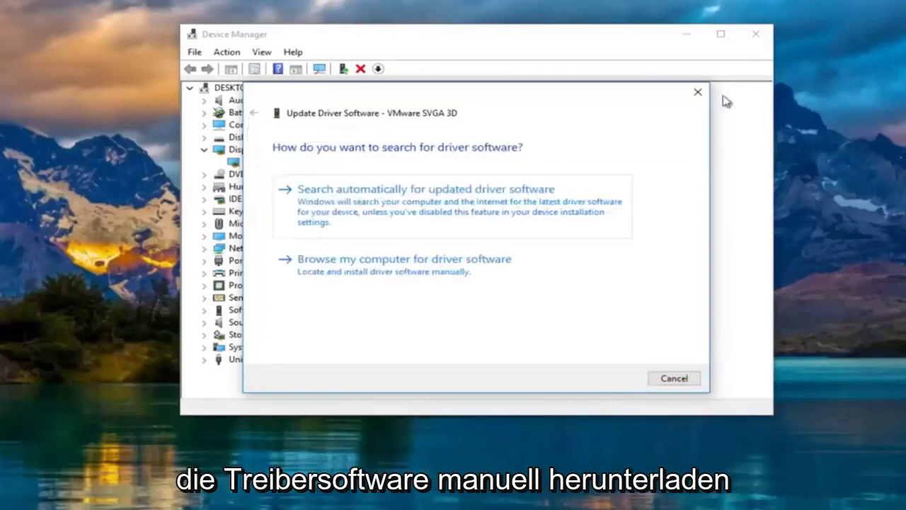
click(696, 95)
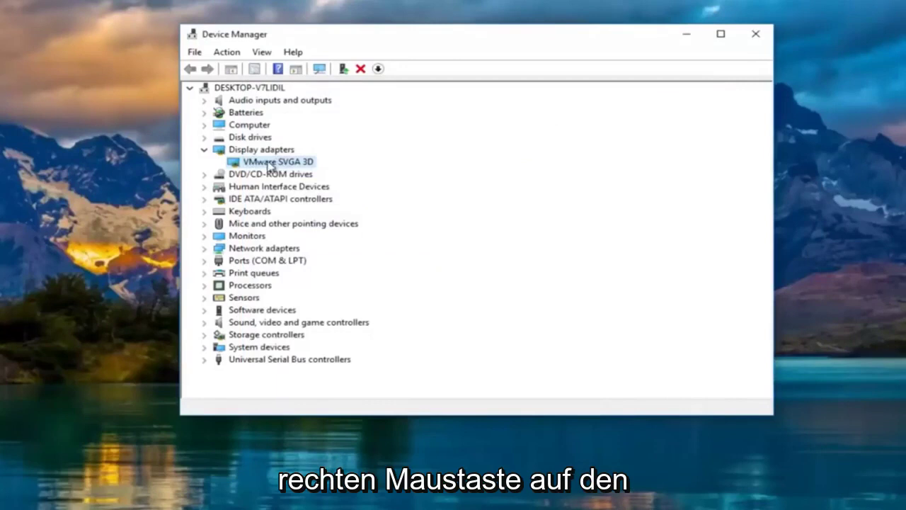
right_click(256, 165)
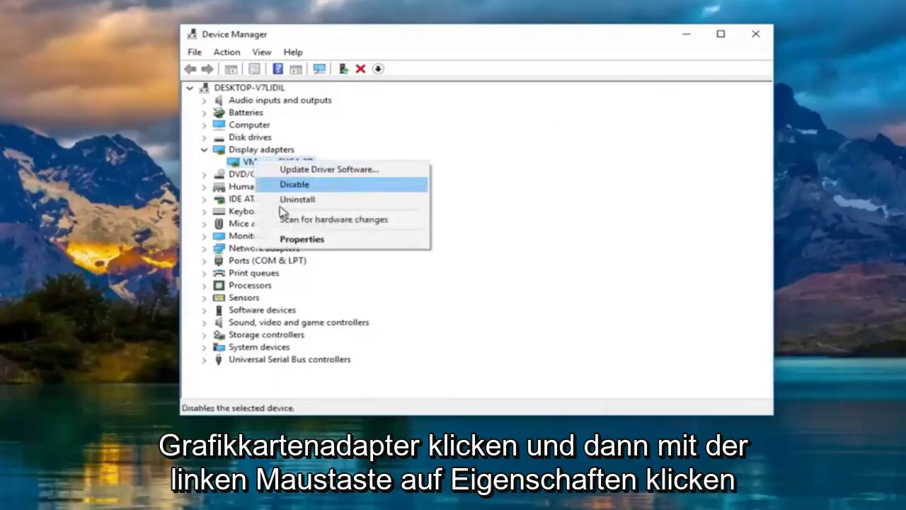
click(293, 242)
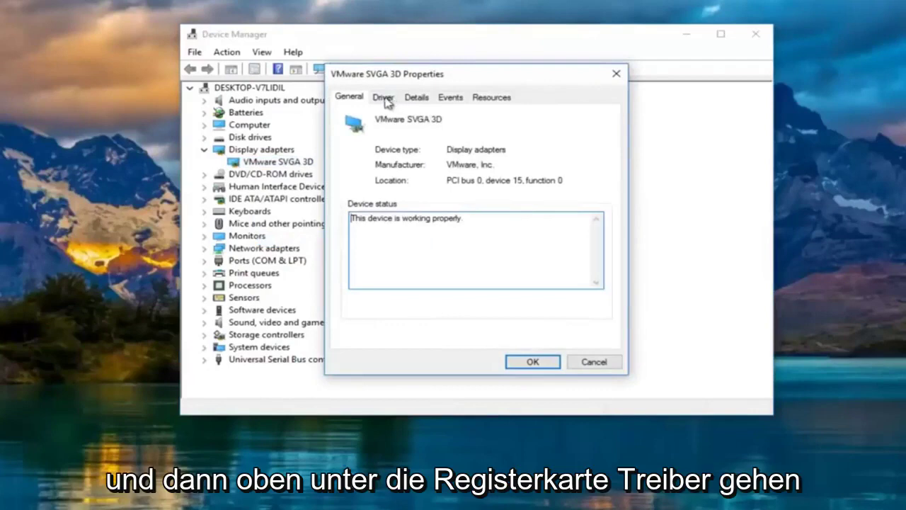
click(383, 99)
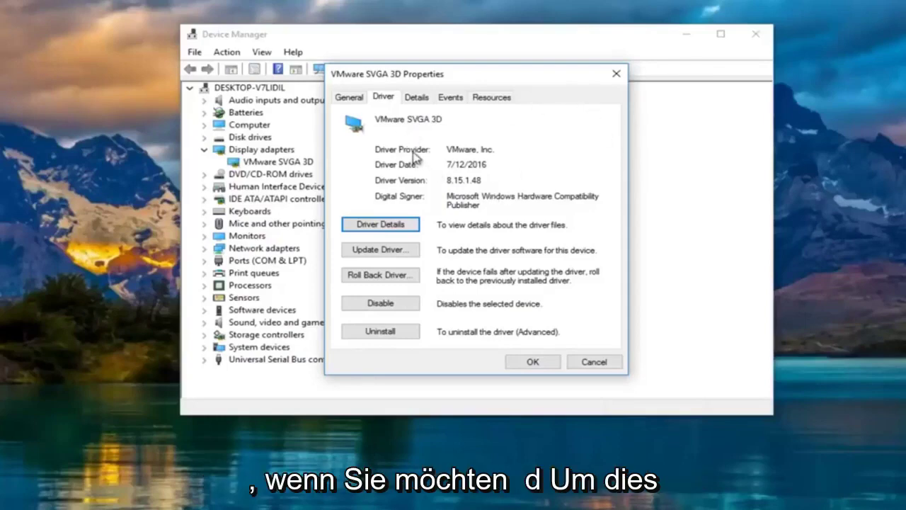
click(616, 74)
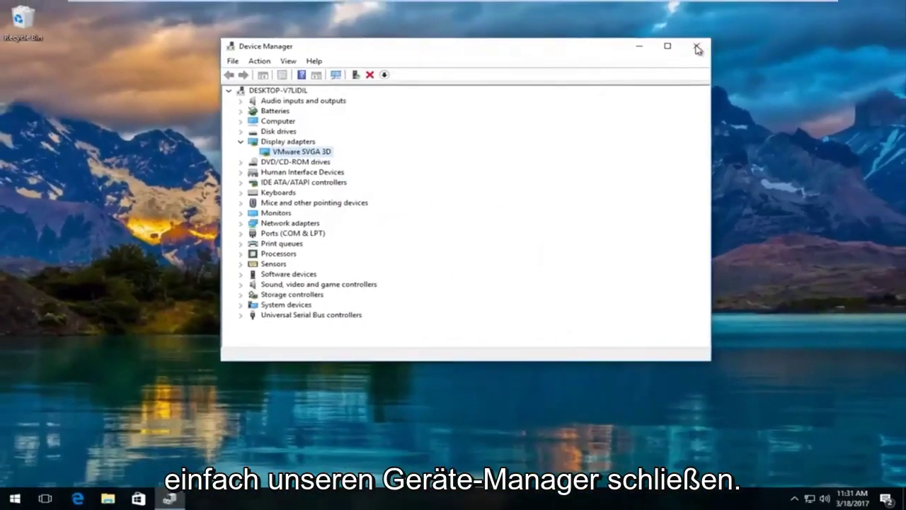
Step: Close Device Manager and search Google in Edge for 'amd driver update'
click(723, 41)
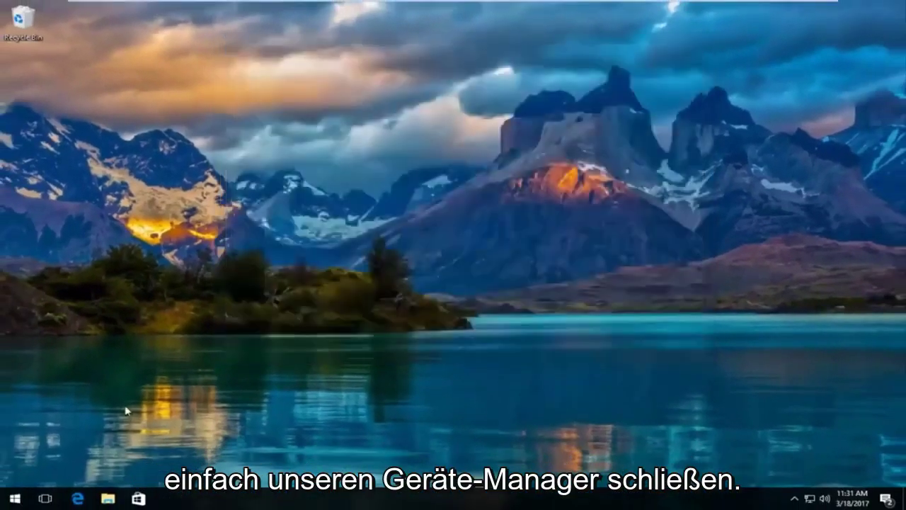
click(86, 498)
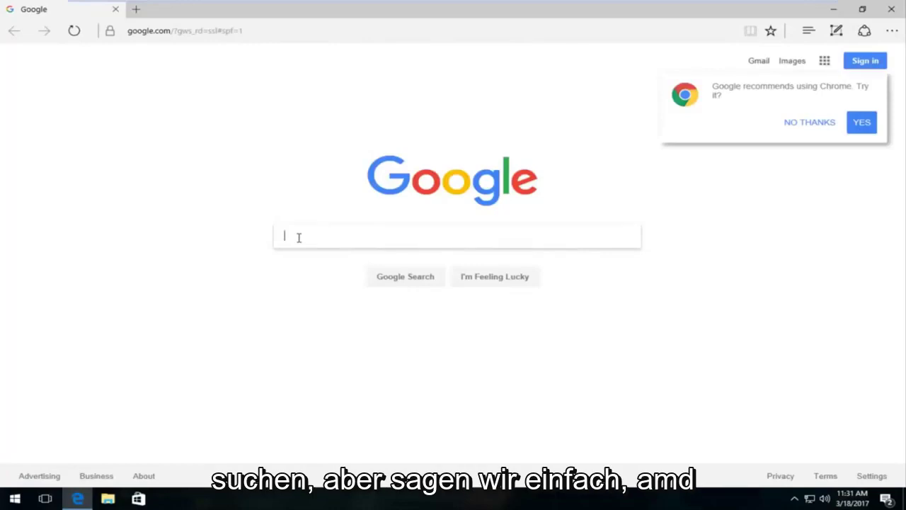
text(amd)
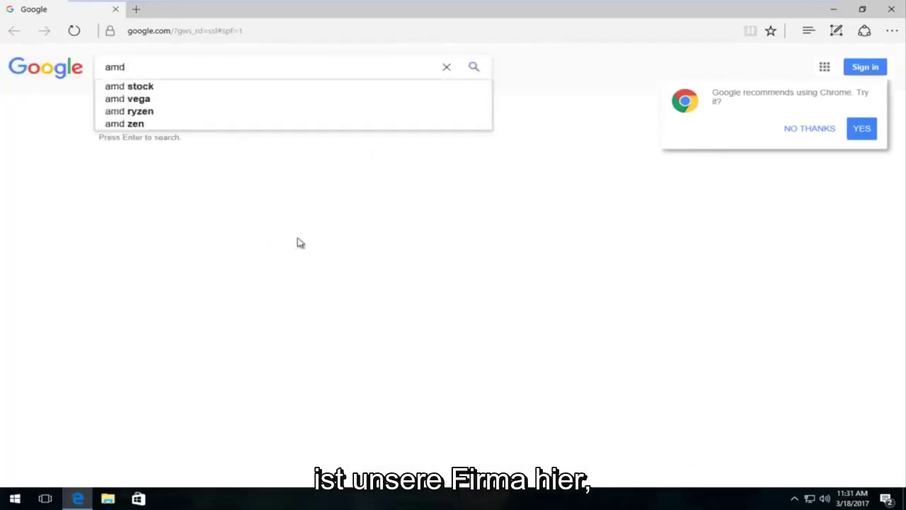
text( dri)
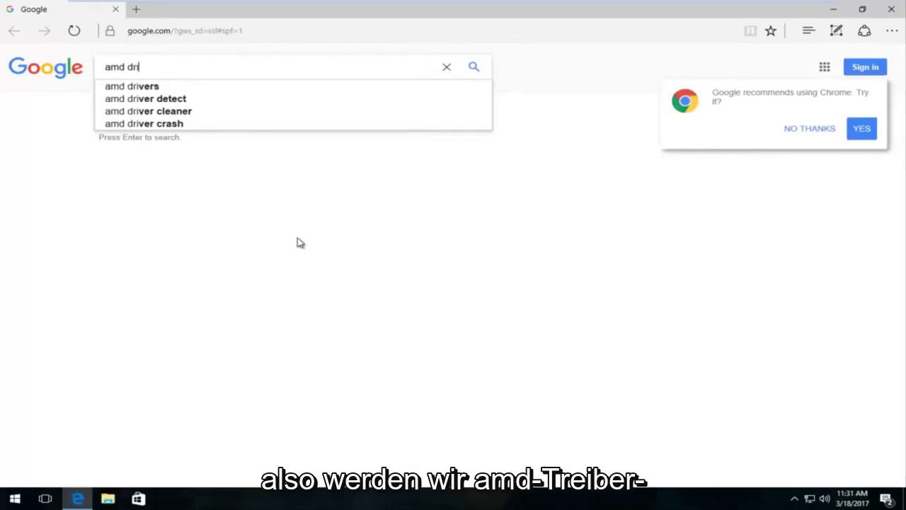
text(ver )
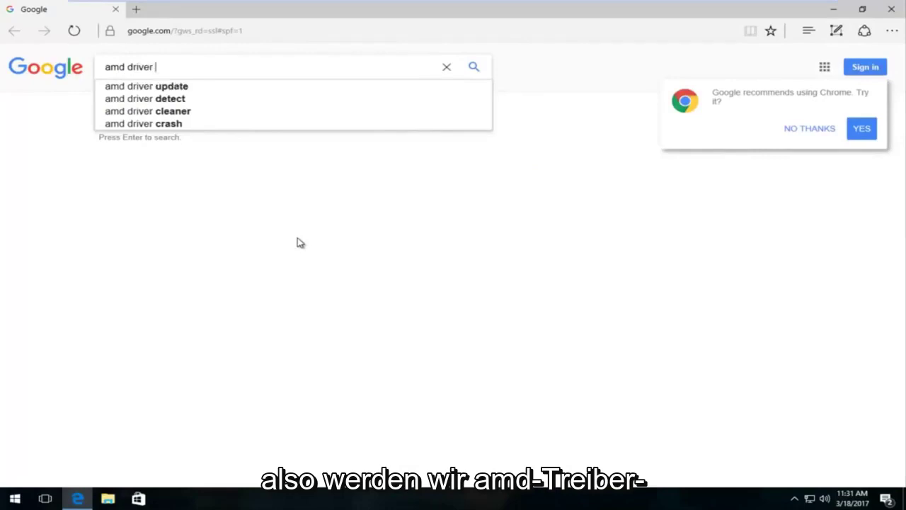
text(u[pd)
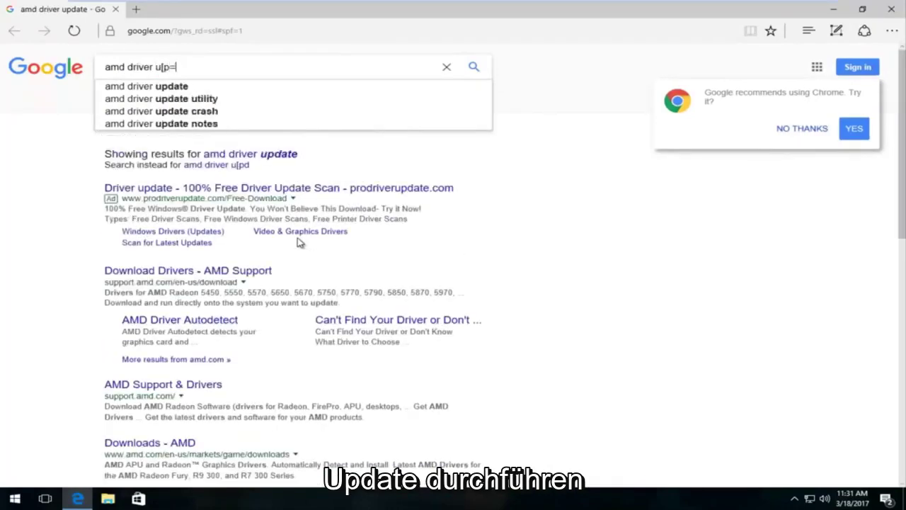
key(BackSpace)
key(BackSpace)
key(BackSpace)
text(pdate)
key(Return)
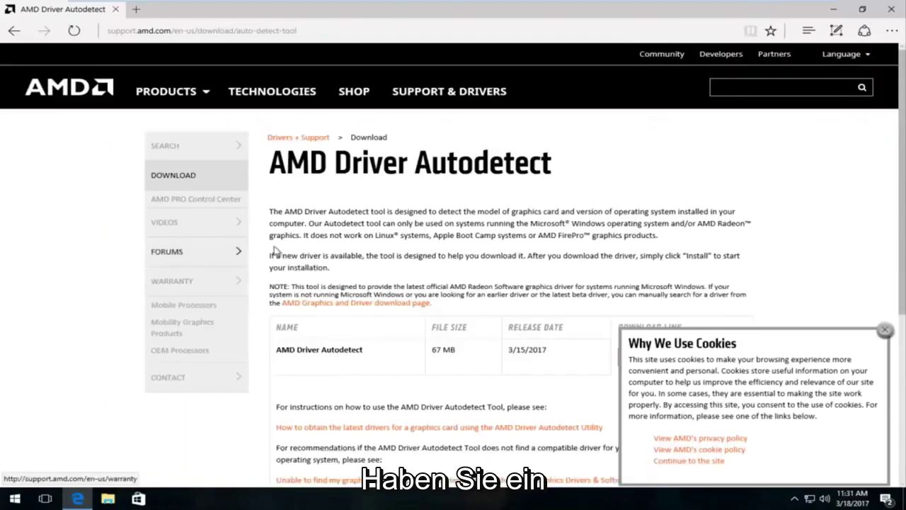
Step: Scroll through the AMD Driver Autodetect page to review its 67 MB download listing
scroll(292, 230, down, 3)
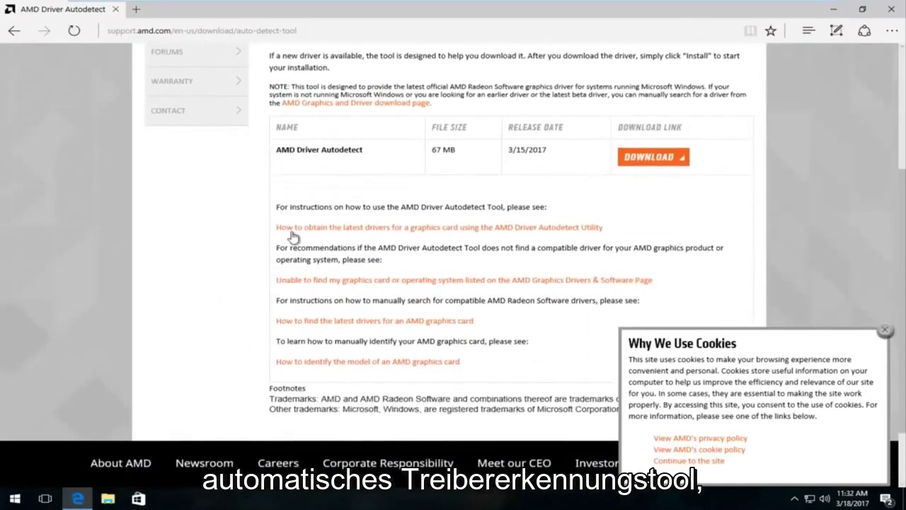
scroll(304, 234, up, 1)
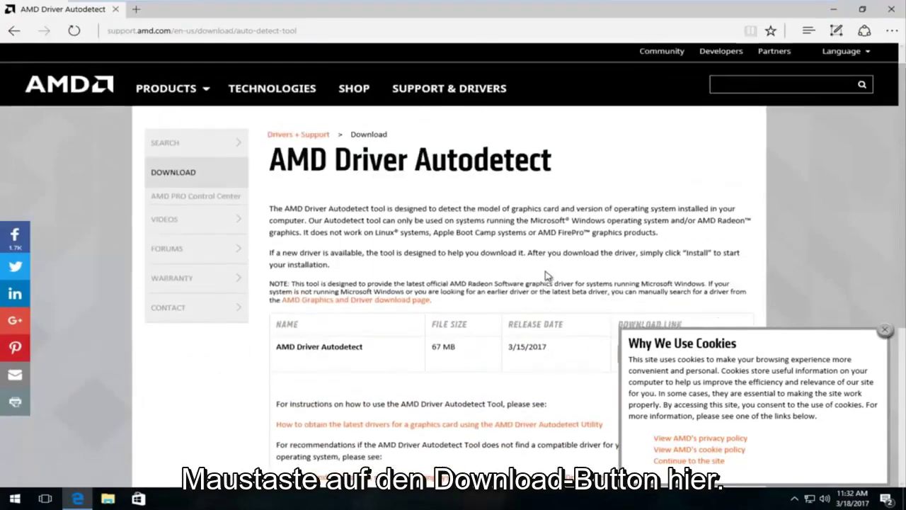
scroll(573, 259, up, 2)
scroll(524, 259, down, 2)
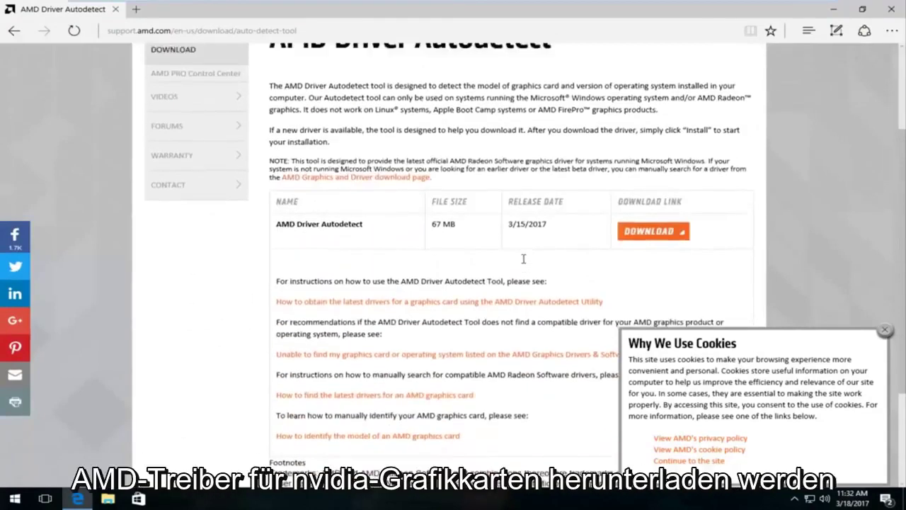
scroll(522, 259, up, 2)
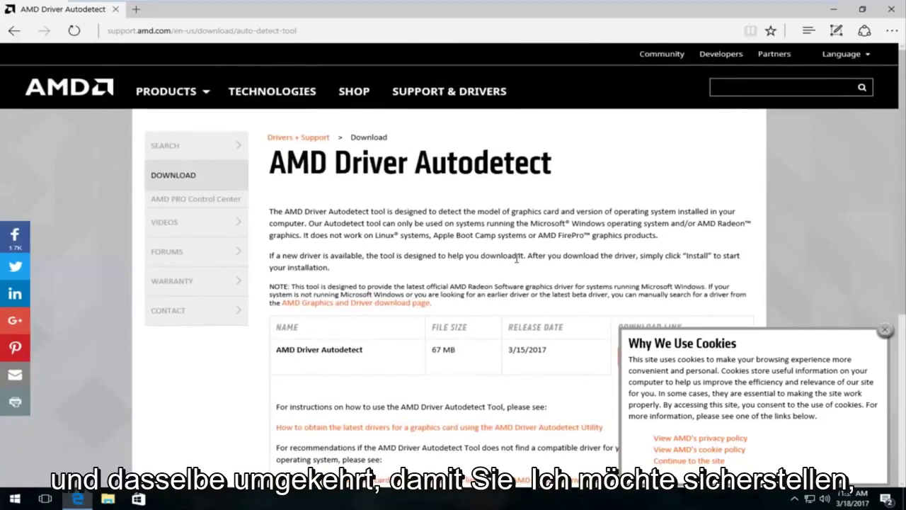
scroll(517, 259, down, 1)
scroll(517, 259, down, 2)
scroll(518, 261, up, 3)
scroll(518, 263, down, 1)
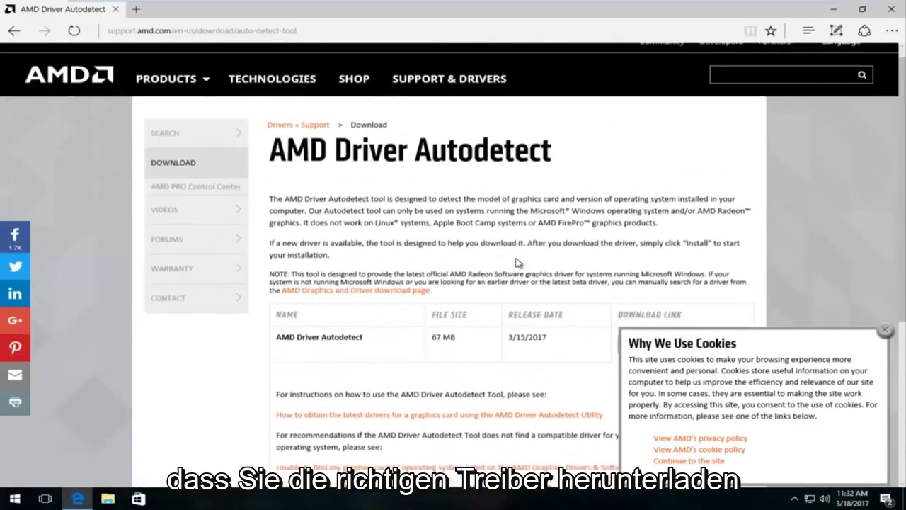
scroll(517, 262, down, 3)
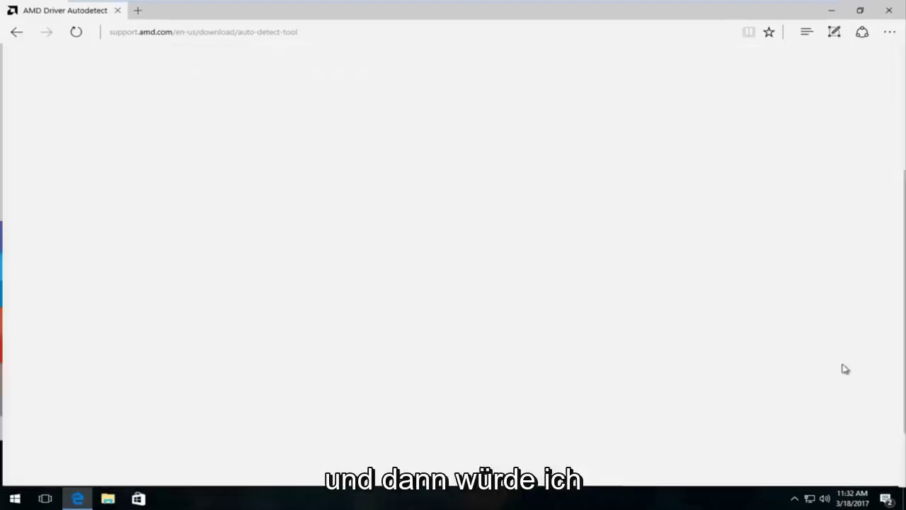